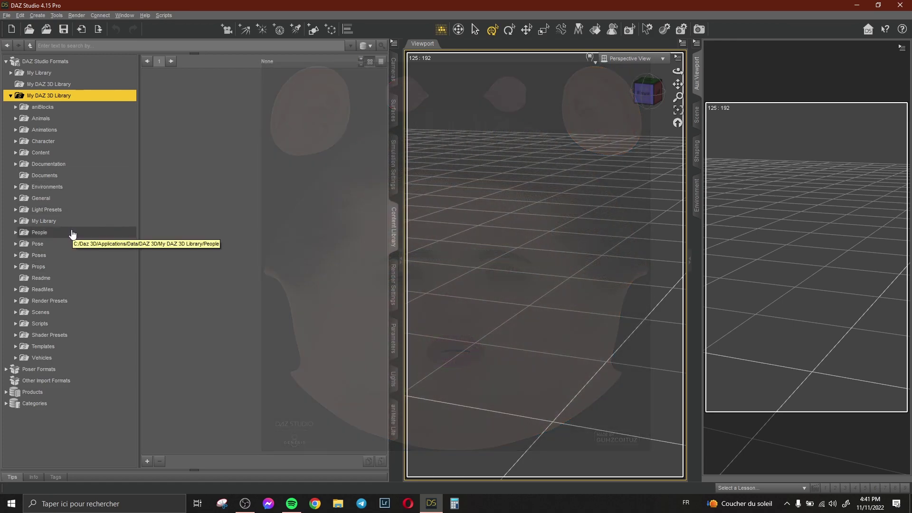
- Load Genesis 8 Basic Female from the People > Genesis 8 Female library folder
double_click(74, 234)
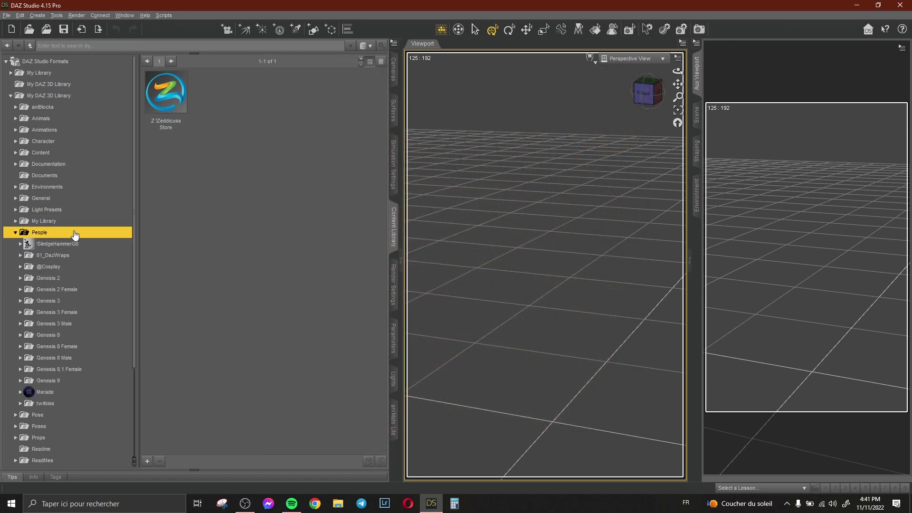
scroll(76, 233, down, 3)
click(57, 234)
double_click(166, 93)
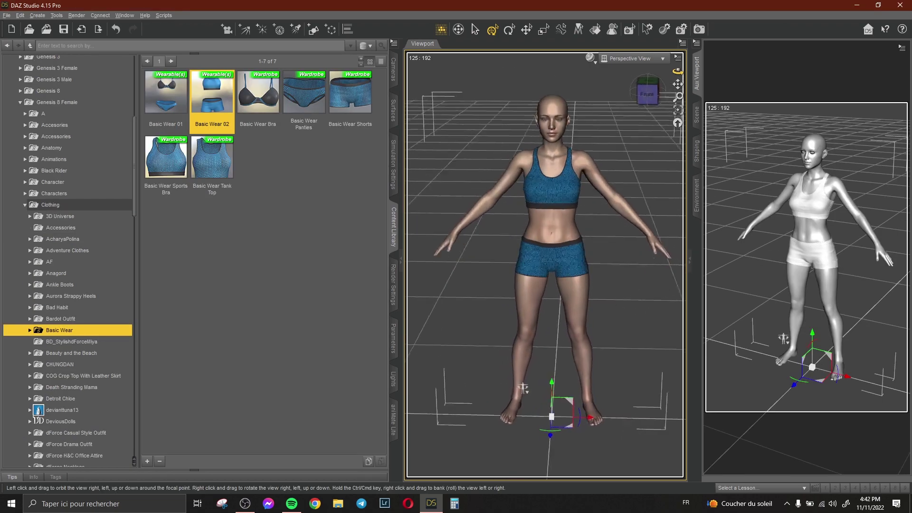
drag(678, 71, 651, 71)
click(697, 115)
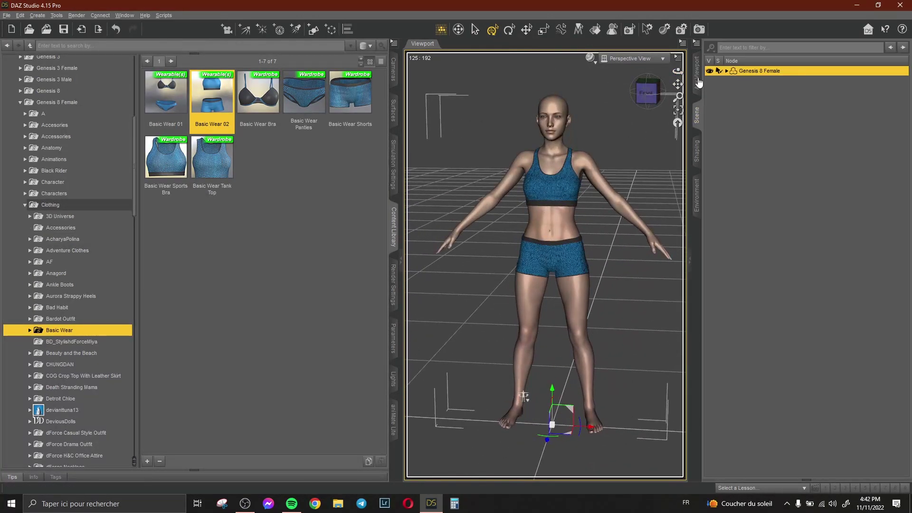
scroll(82, 287, down, 6)
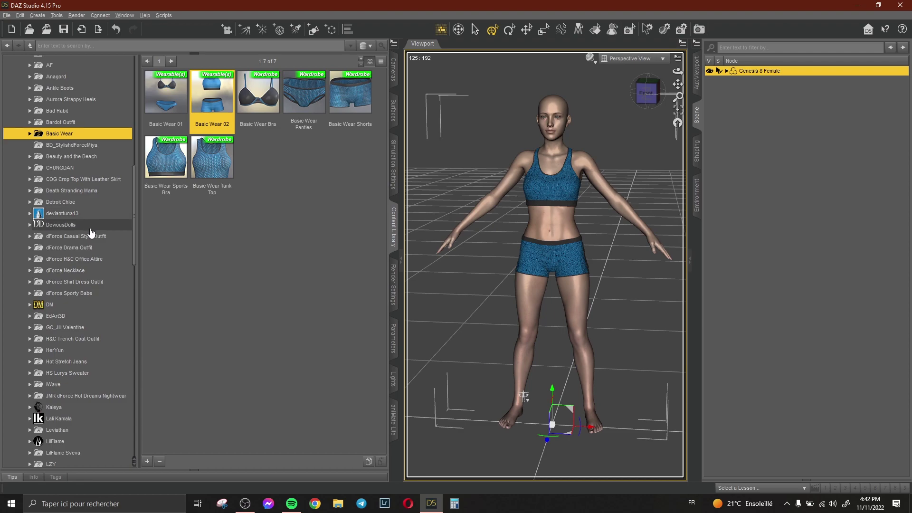
- Apply the Death Stranding Mama Head Aply and skin to the figure
click(81, 191)
double_click(166, 92)
double_click(258, 92)
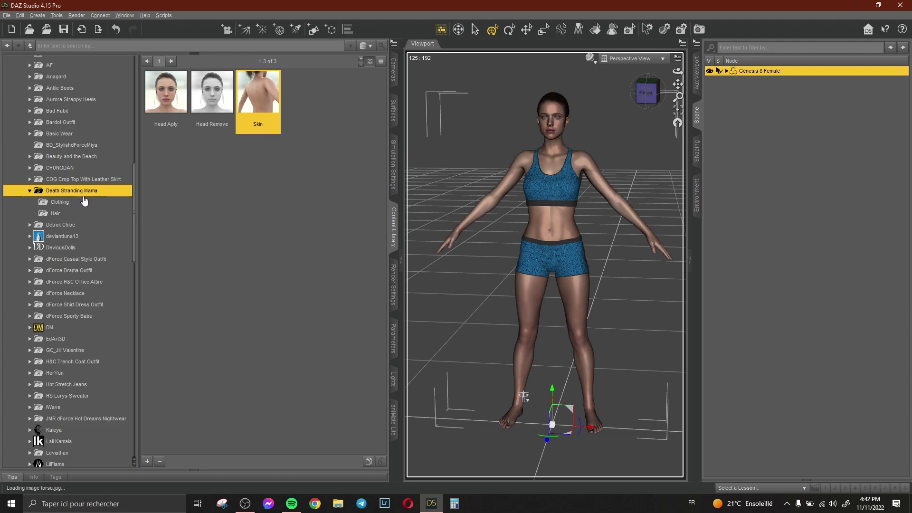
- Put the Death Stranding Mama ponytail hair on the figure
double_click(84, 197)
click(76, 203)
click(76, 213)
click(175, 102)
double_click(174, 102)
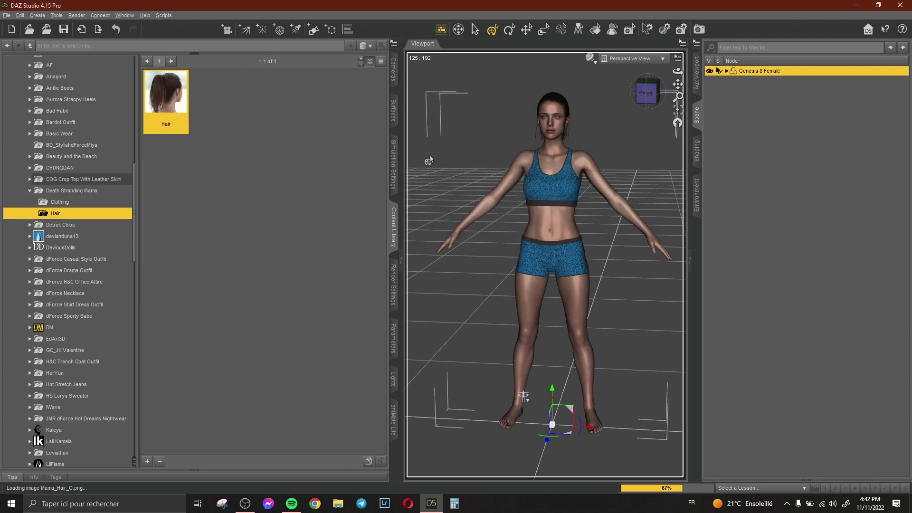
drag(678, 72, 620, 127)
scroll(676, 86, up, 5)
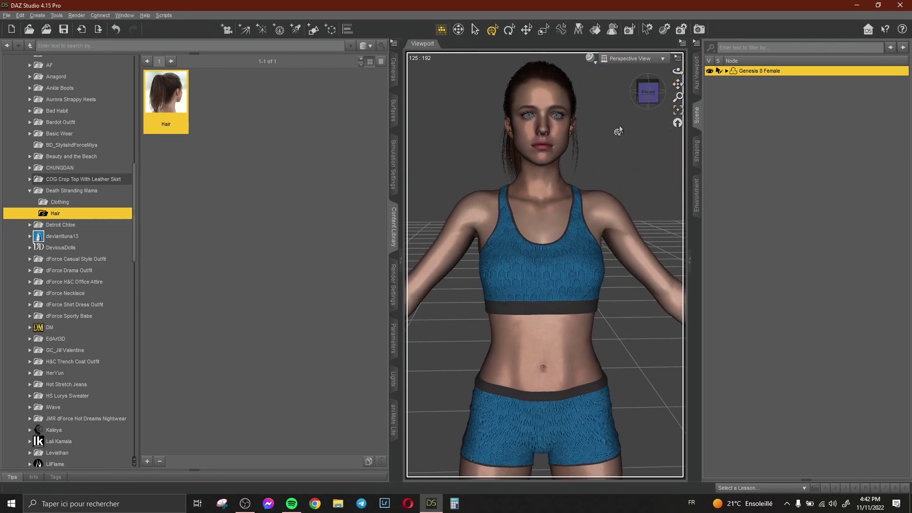
- Frame the upper body and set the Aux Viewport DrawStyle to NVIDIA Iray
click(620, 127)
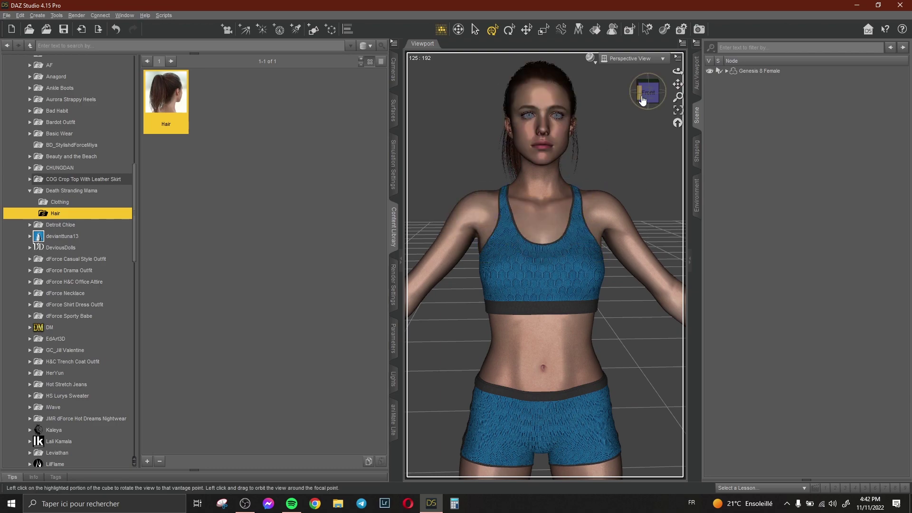
click(697, 74)
click(814, 52)
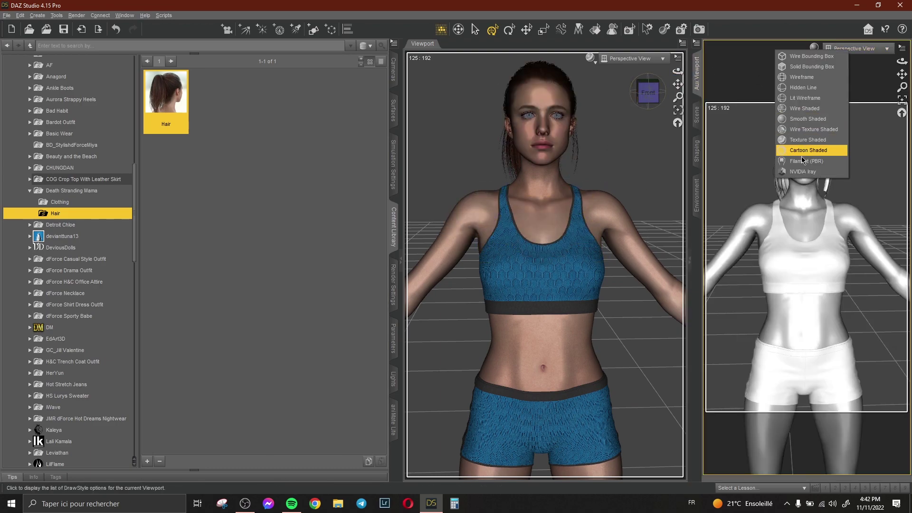
click(799, 172)
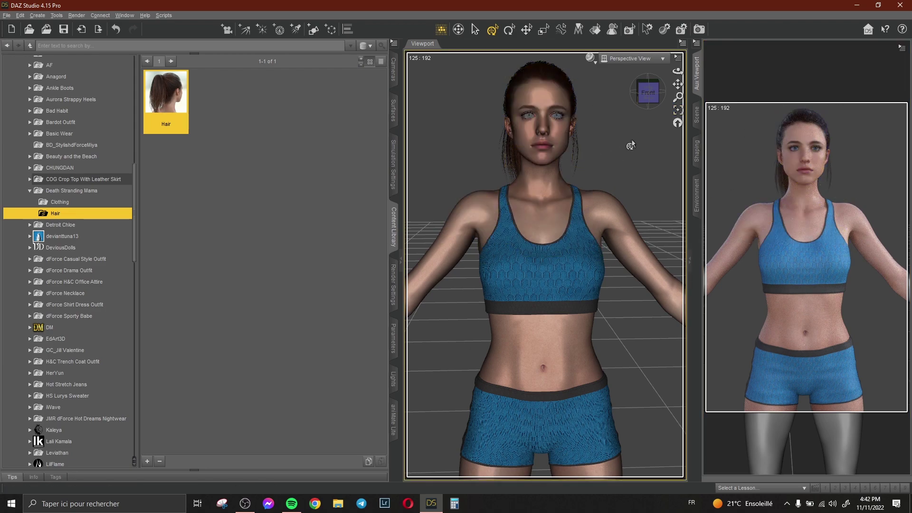
- Select Genesis 8 Female in the Scene list and bring up the Surfaces editor
click(696, 115)
click(774, 72)
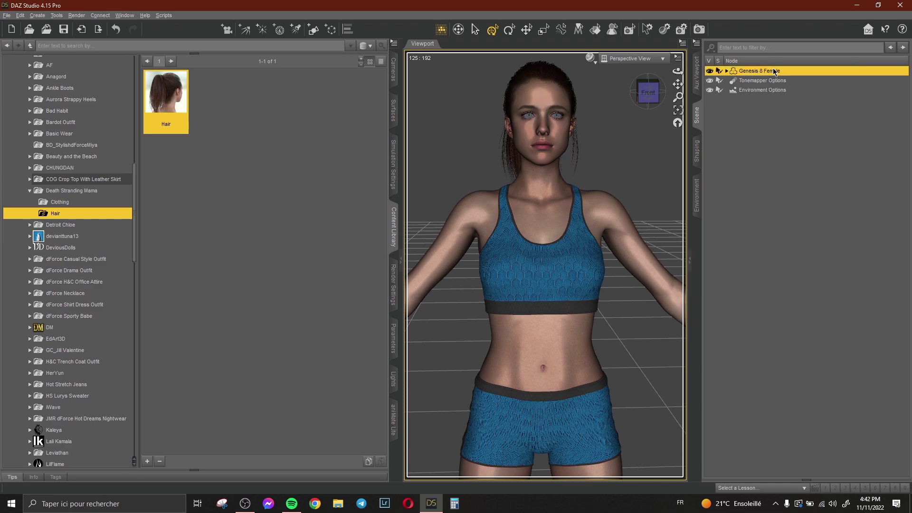
click(772, 151)
click(757, 73)
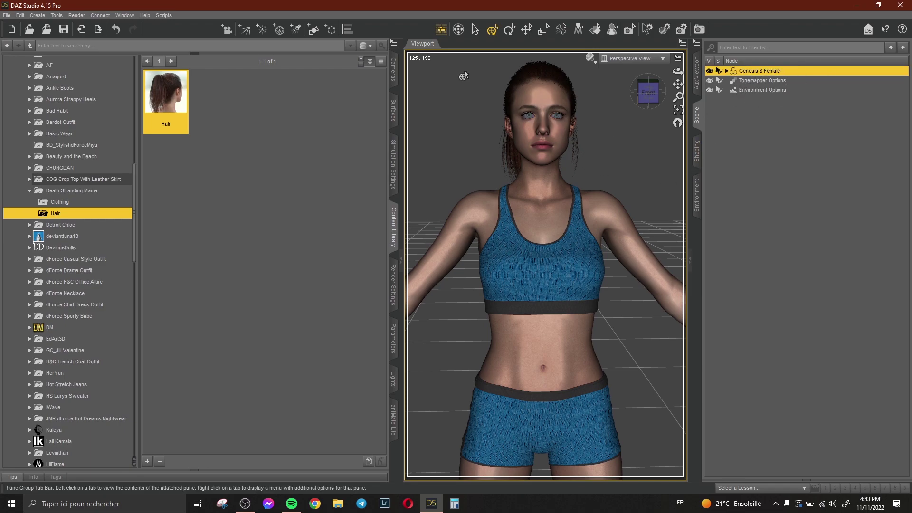
click(771, 137)
click(767, 72)
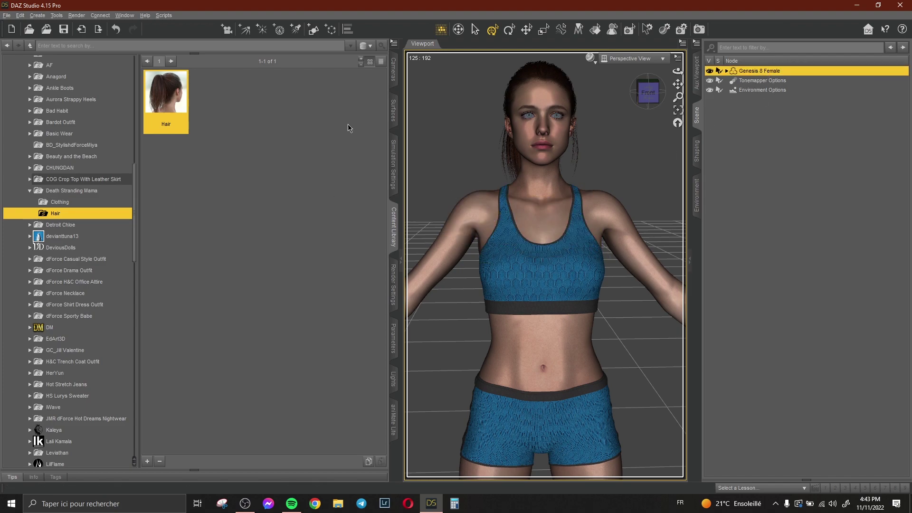
click(394, 110)
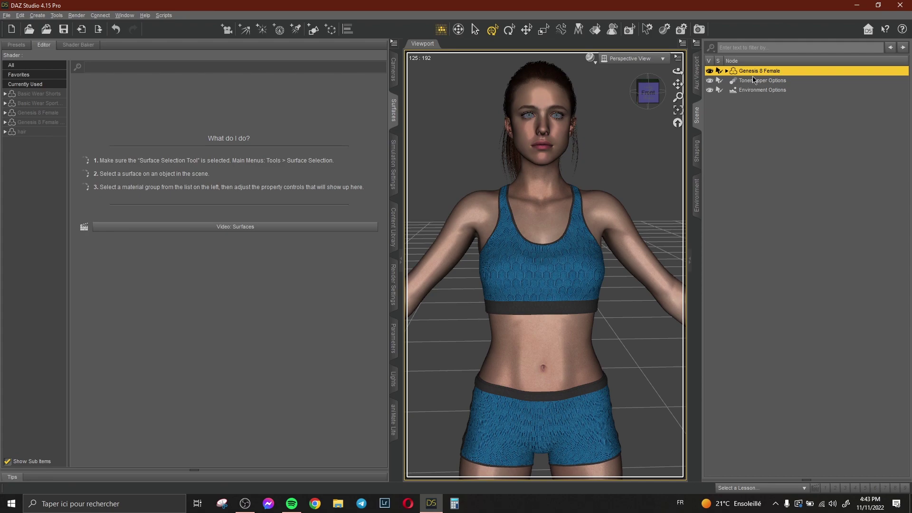
- Select the Genesis 8 Female Face surface and open its Base Color image menu
click(32, 115)
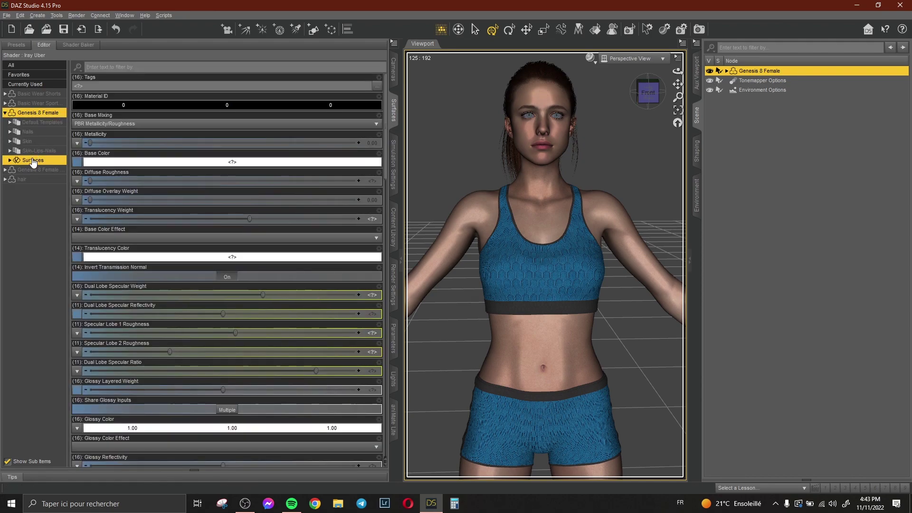
double_click(32, 161)
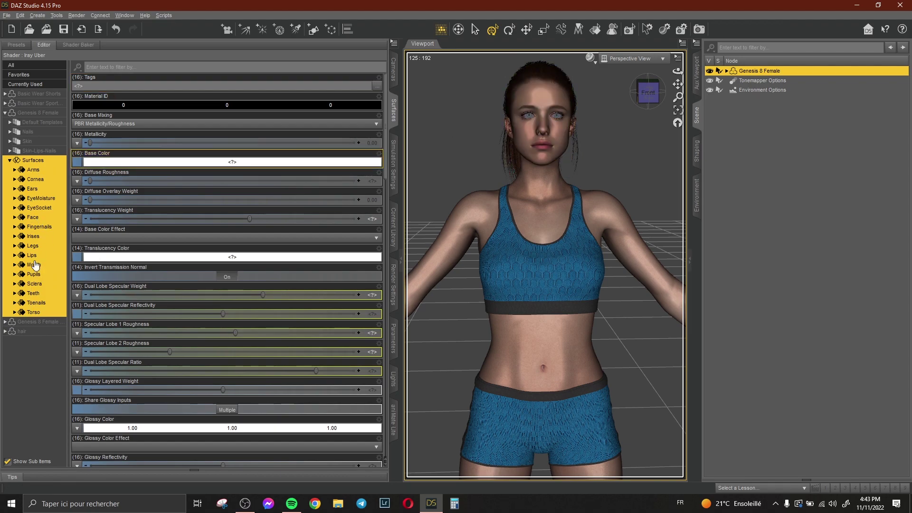
click(32, 217)
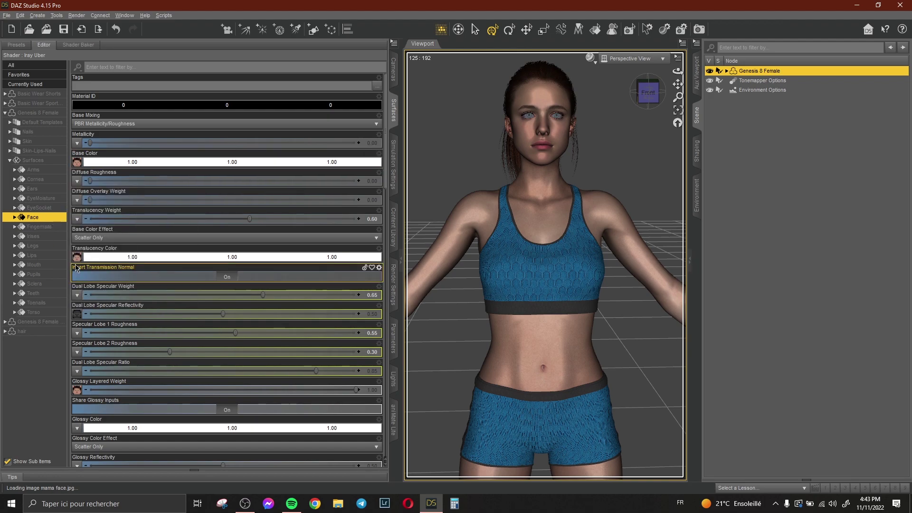
mouse_move(77, 171)
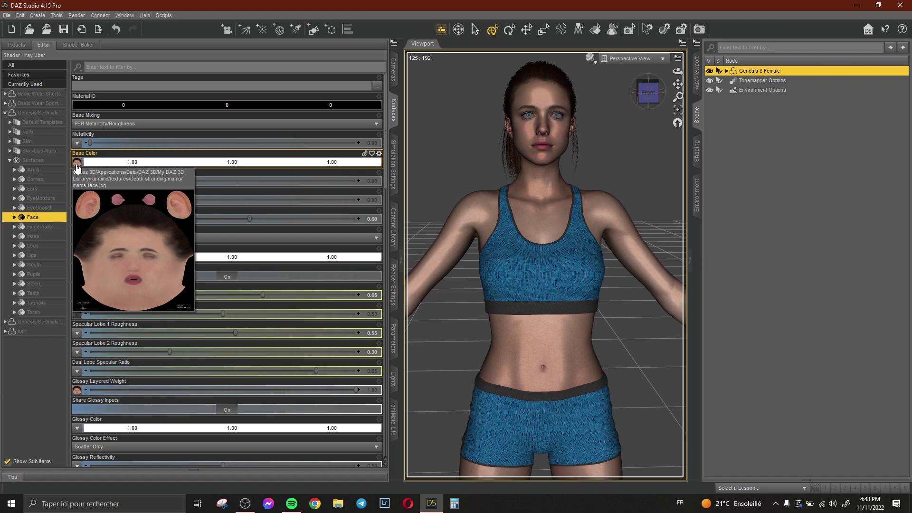
click(76, 163)
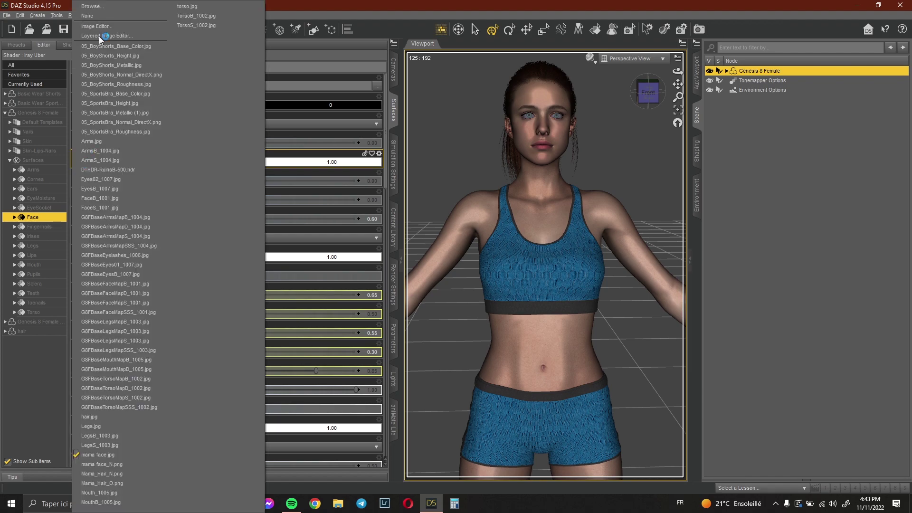
- Copy the mama face file from the Death stranding mama textures folder, then cancel the browser
click(97, 6)
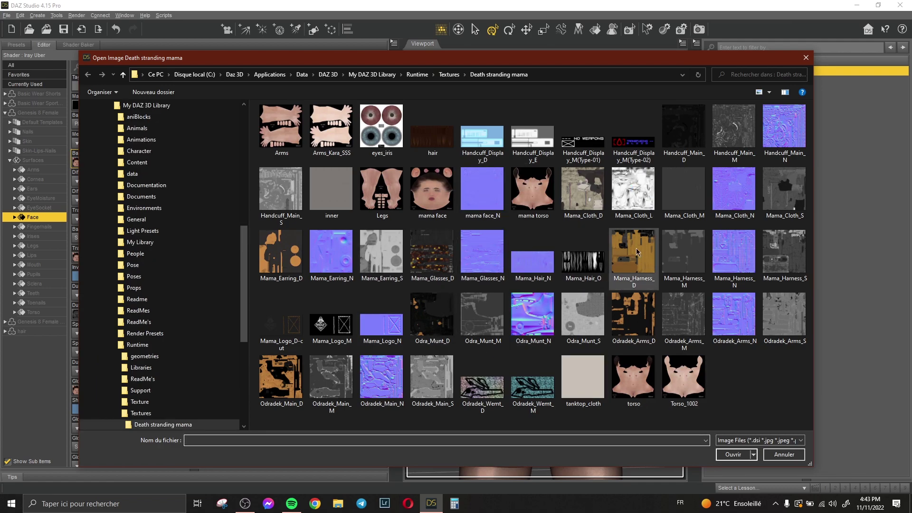
click(434, 200)
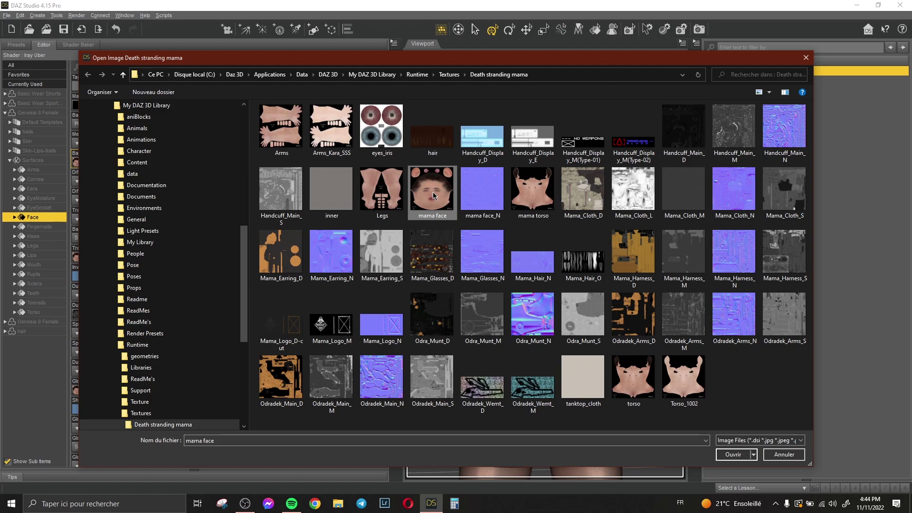
right_click(434, 194)
click(556, 427)
click(771, 460)
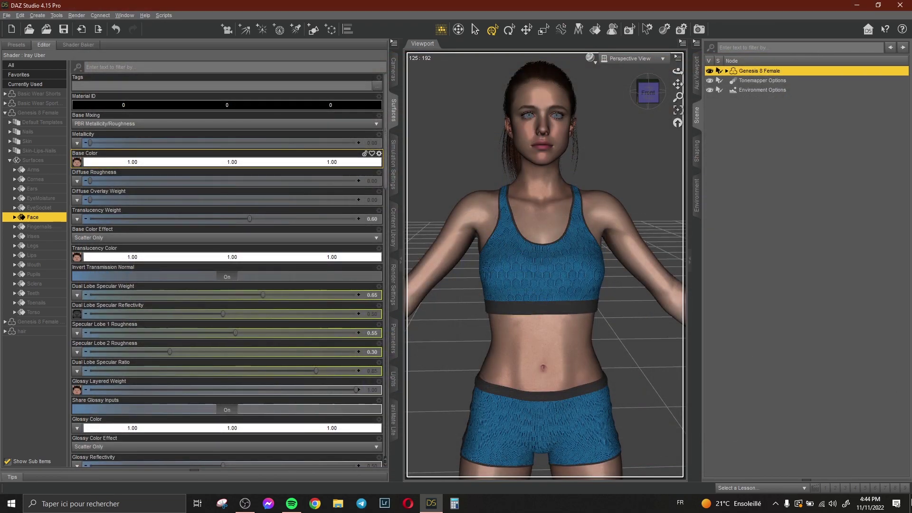
- Open mama face.jpg in Picasa Photo Viewer and zoom in and out on it
key(alt+Tab)
double_click(185, 69)
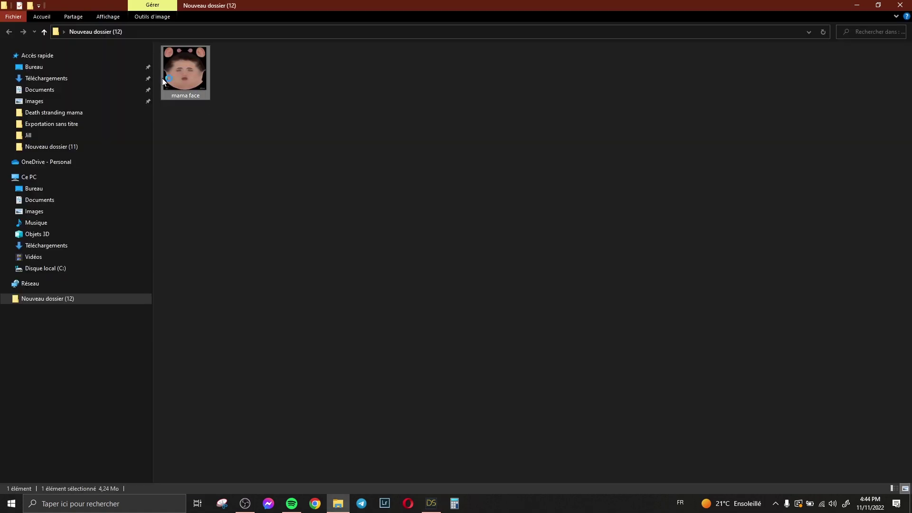
scroll(526, 234, up, 5)
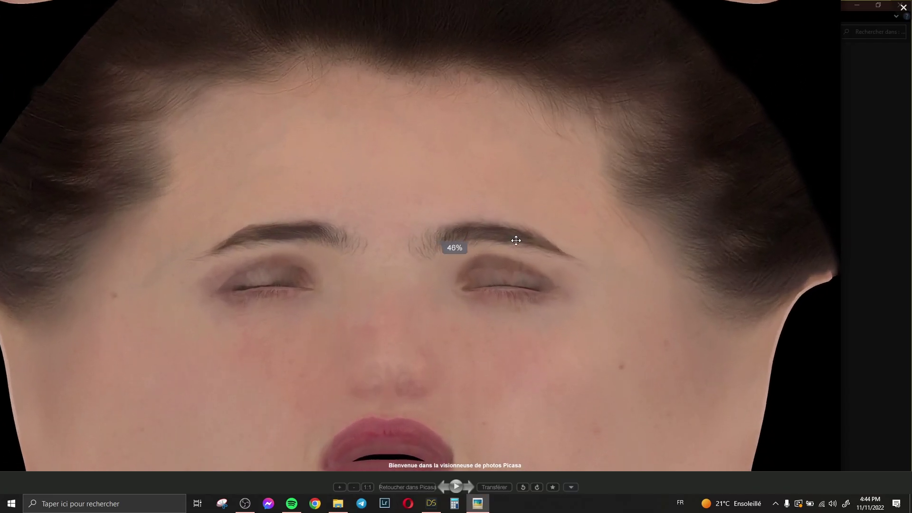
scroll(466, 141, down, 3)
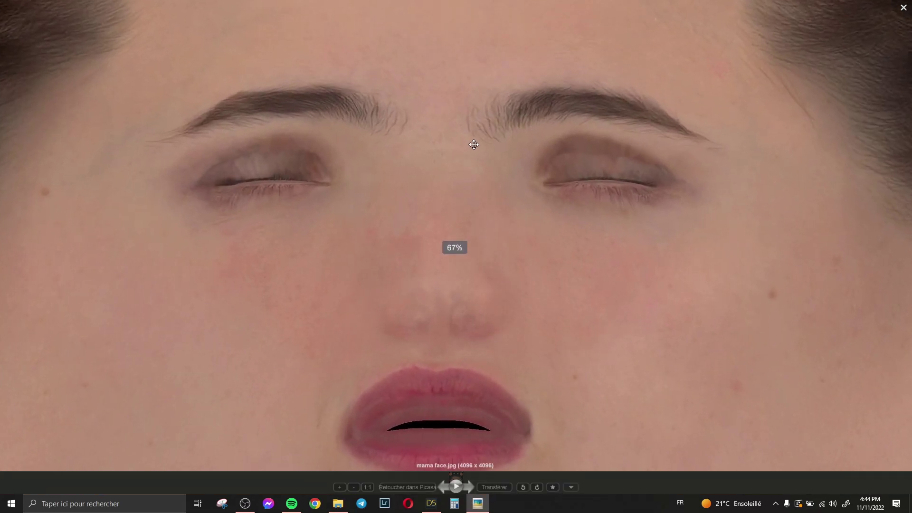
scroll(446, 161, up, 4)
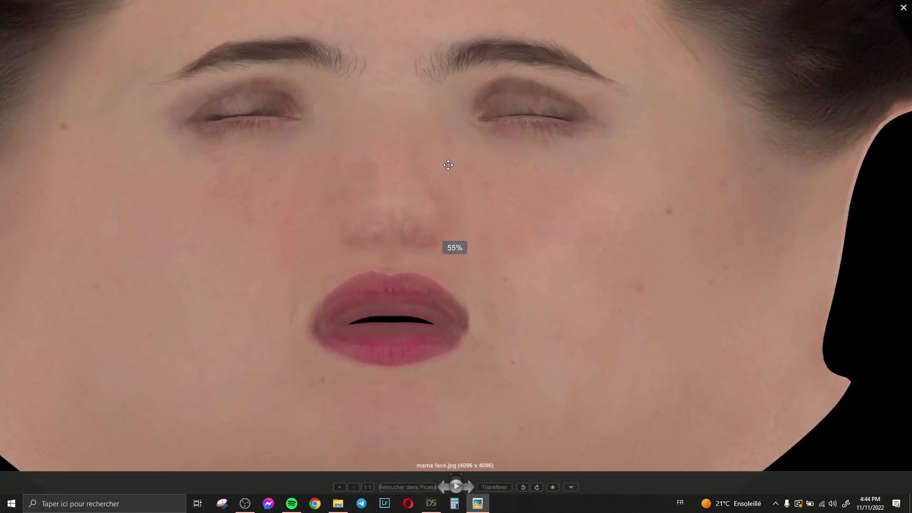
scroll(491, 181, down, 4)
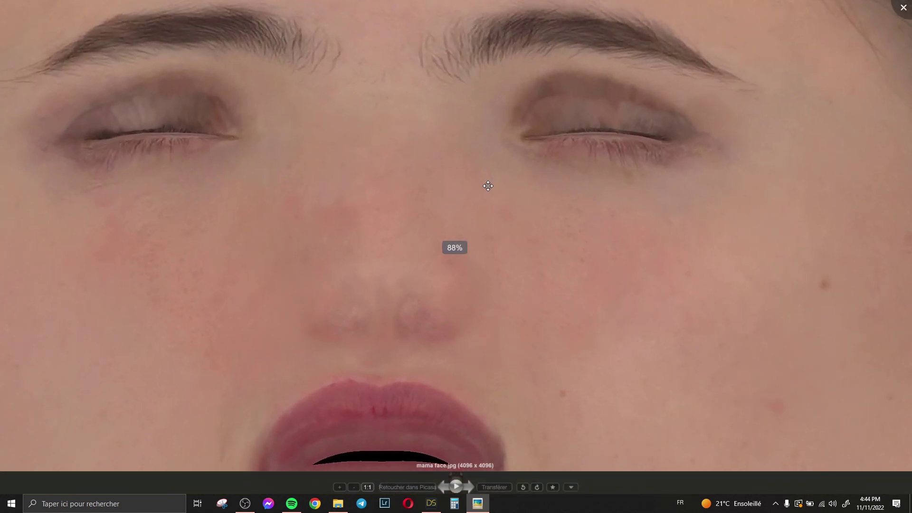
scroll(489, 159, down, 1)
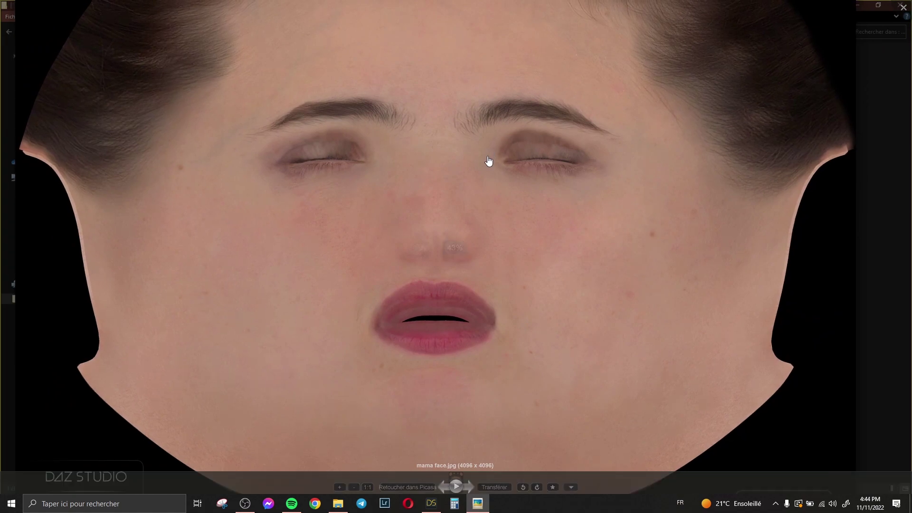
scroll(489, 220, up, 4)
scroll(341, 154, up, 4)
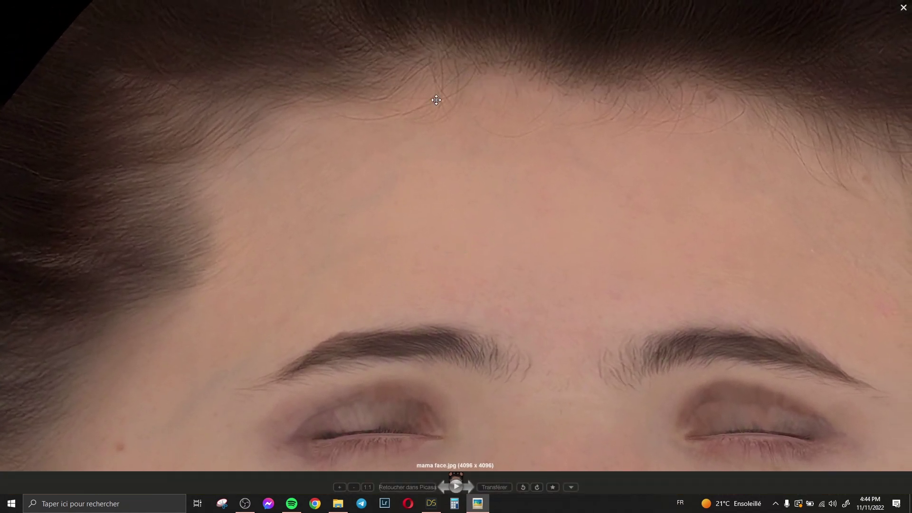
scroll(413, 157, down, 5)
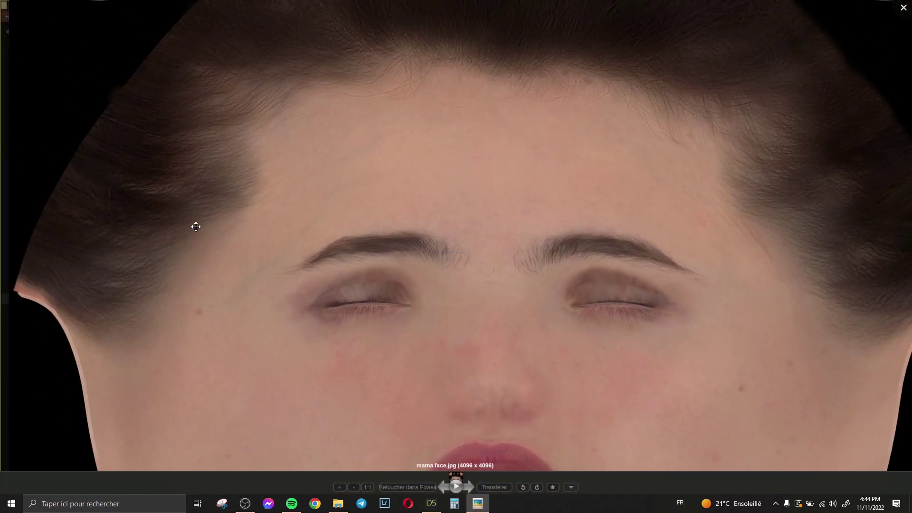
- Pan the zoomed face texture to inspect the forehead and eyes
drag(343, 187, 311, 206)
drag(347, 180, 348, 142)
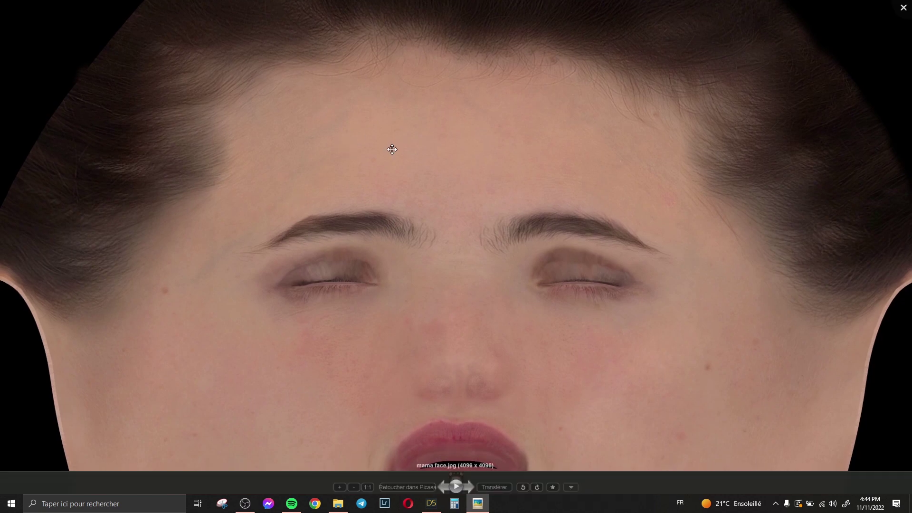
scroll(391, 144, up, 1)
scroll(391, 145, down, 2)
scroll(377, 106, up, 1)
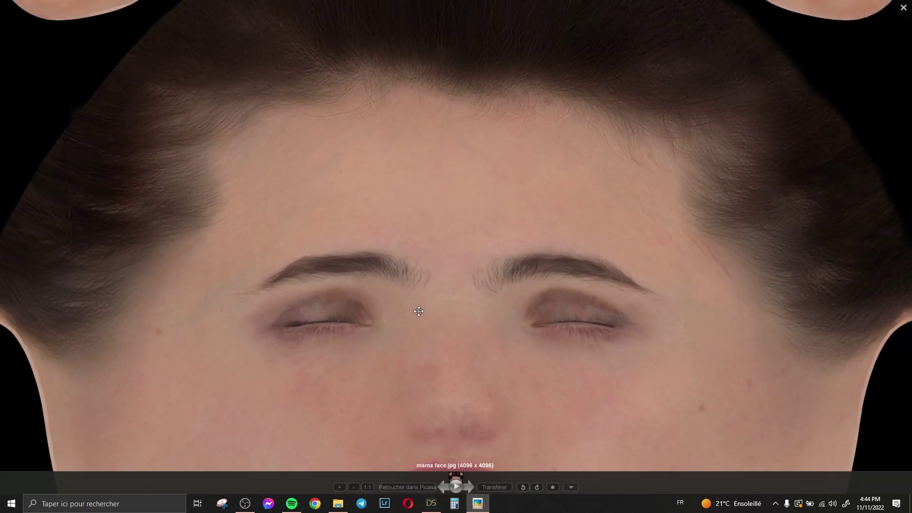
scroll(434, 264, down, 1)
scroll(434, 265, up, 2)
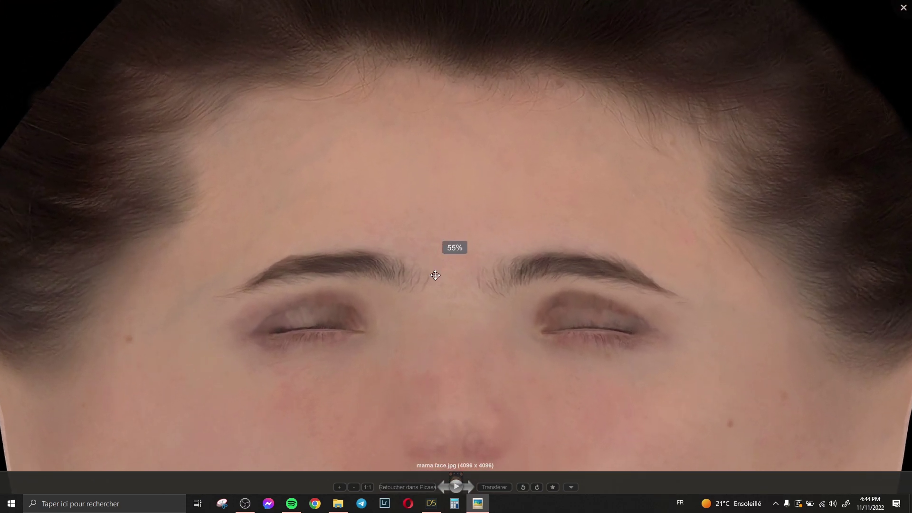
drag(365, 256, 348, 209)
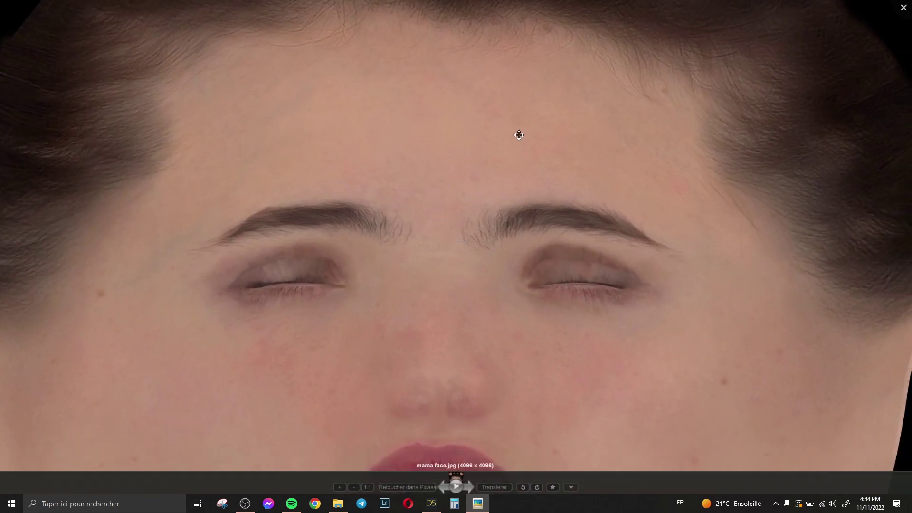
scroll(718, 224, down, 1)
- Close Picasa and open mama face.jpg with Adobe Photoshop from File Explorer
drag(594, 320, 540, 248)
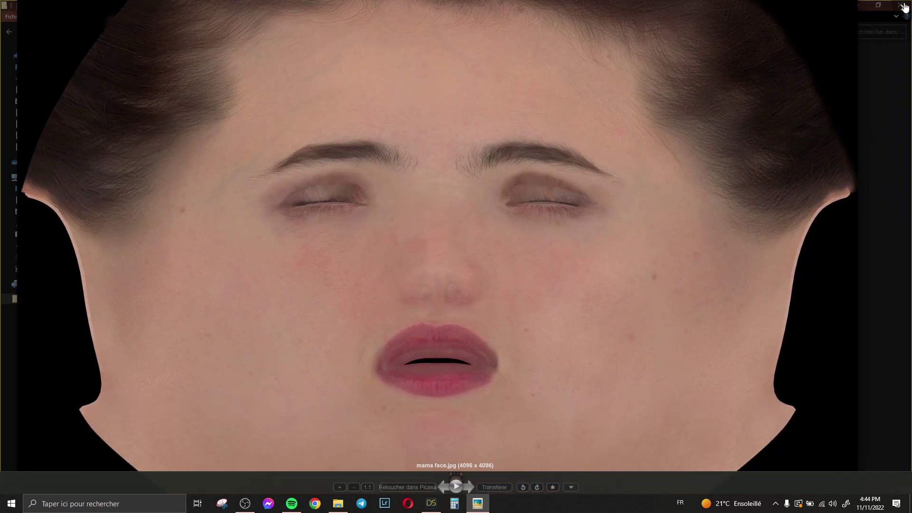
click(902, 9)
right_click(194, 75)
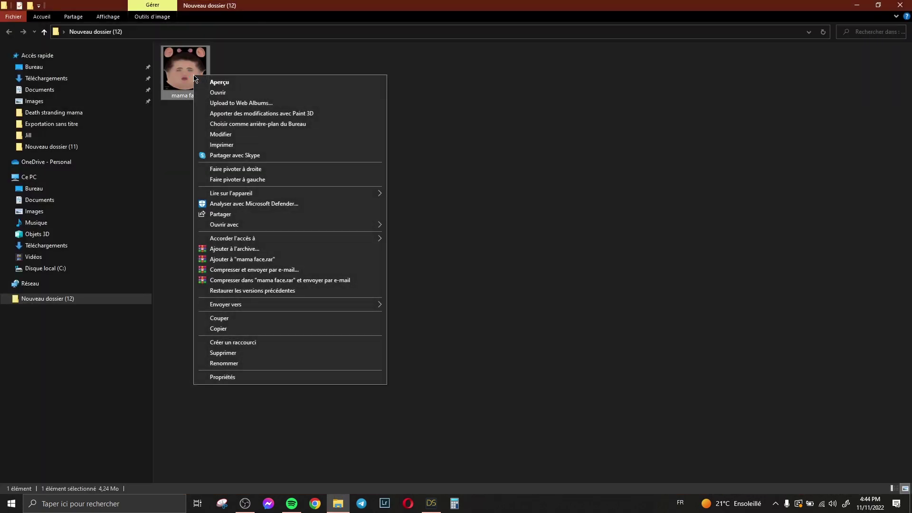
mouse_move(378, 225)
click(488, 226)
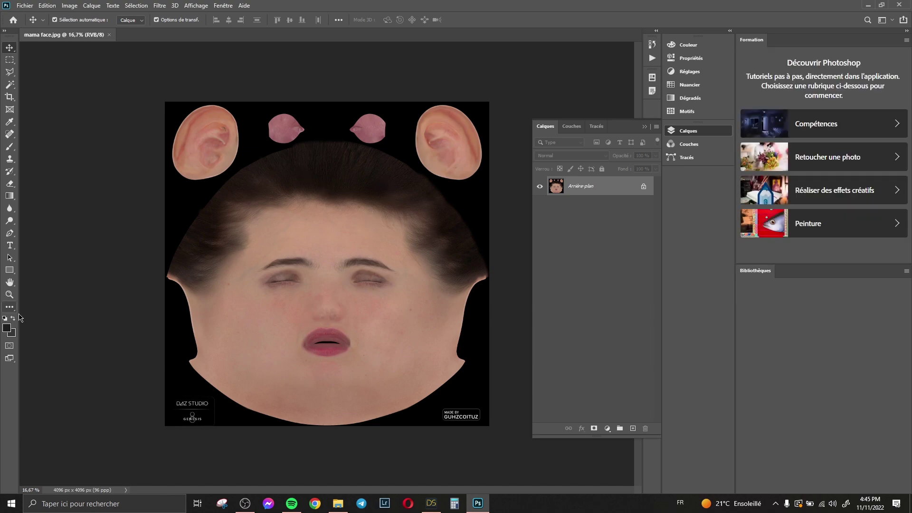
- Zoom the canvas in on the face texture's eyebrows
click(10, 295)
click(336, 251)
click(337, 250)
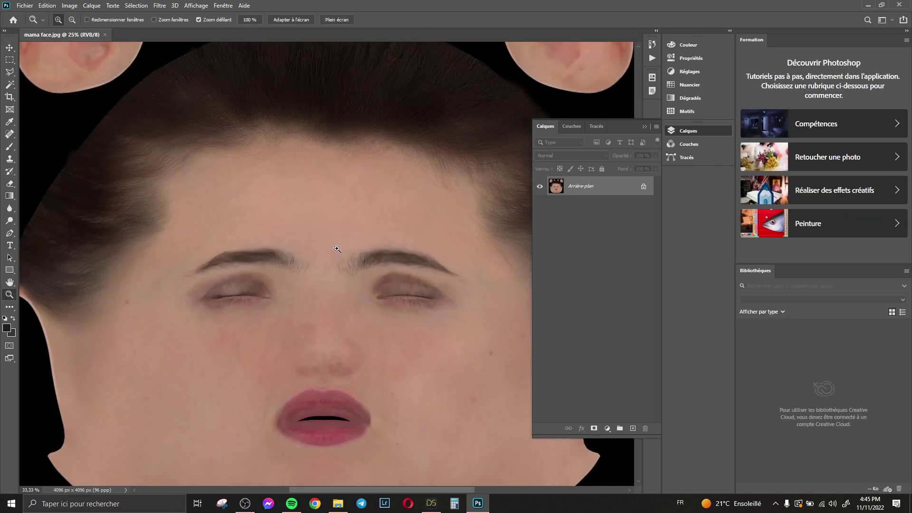
scroll(337, 249, down, 1)
click(332, 219)
scroll(335, 219, down, 2)
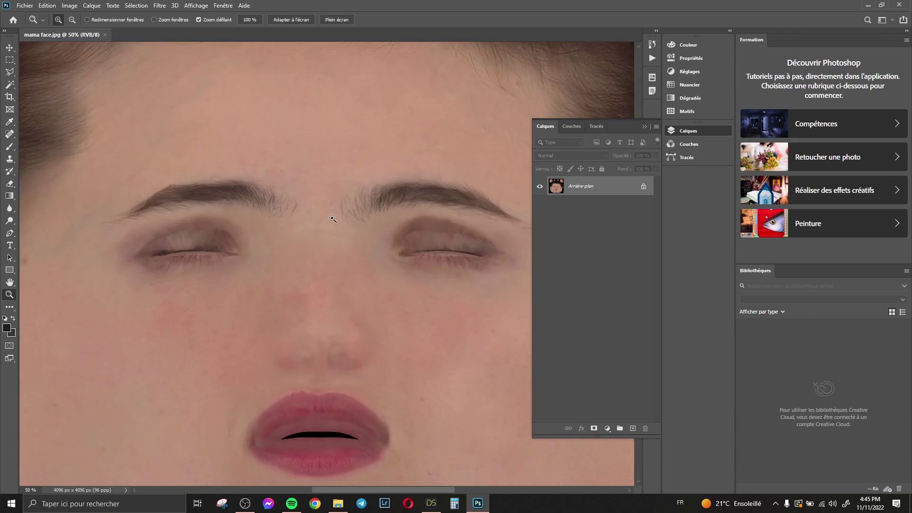
- Set the brush to 52 px and 19 % hardness, then scribble dark strokes over forehead and nose
click(10, 146)
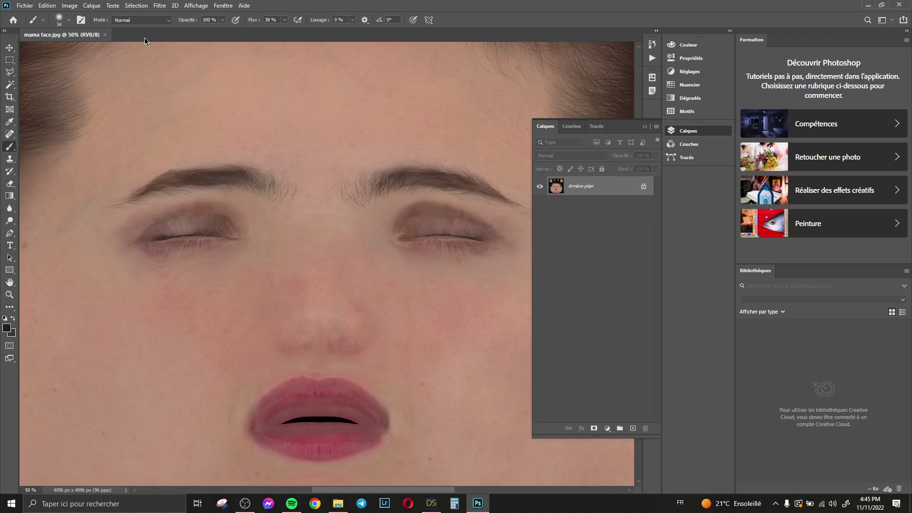
click(69, 20)
click(70, 50)
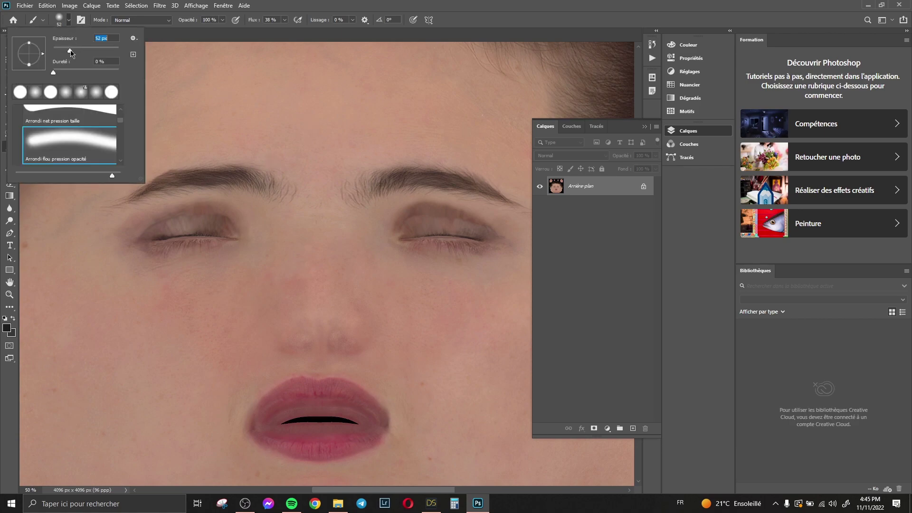
drag(53, 70, 66, 69)
mouse_move(316, 130)
mouse_down()
mouse_move(321, 351)
mouse_move(389, 365)
mouse_move(400, 261)
mouse_move(370, 170)
mouse_move(455, 142)
mouse_up()
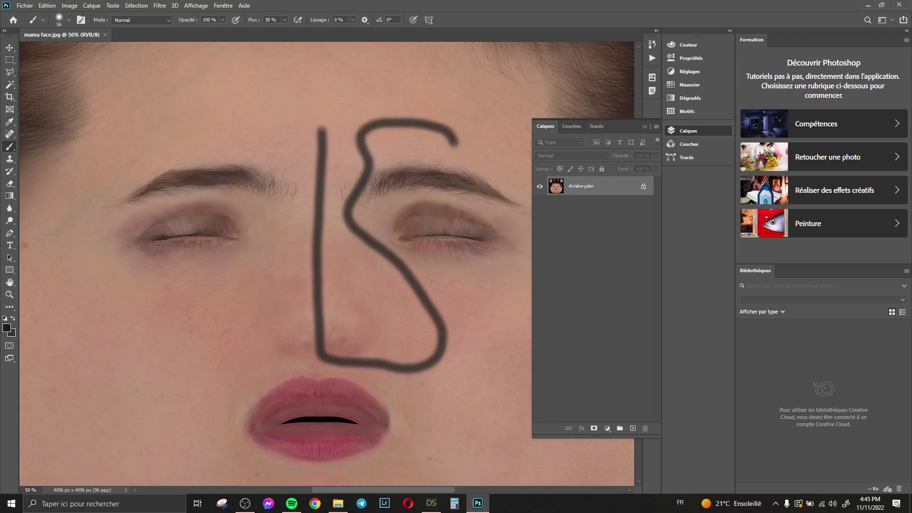
mouse_move(464, 179)
mouse_down()
mouse_move(434, 435)
mouse_move(295, 106)
mouse_up()
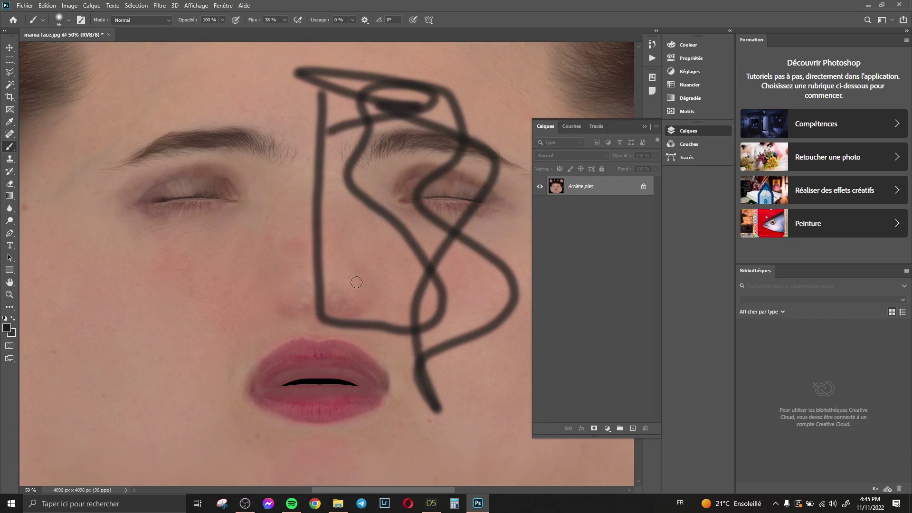
- Quick-export the painted texture as a PNG named az, then return to DAZ Studio
click(24, 5)
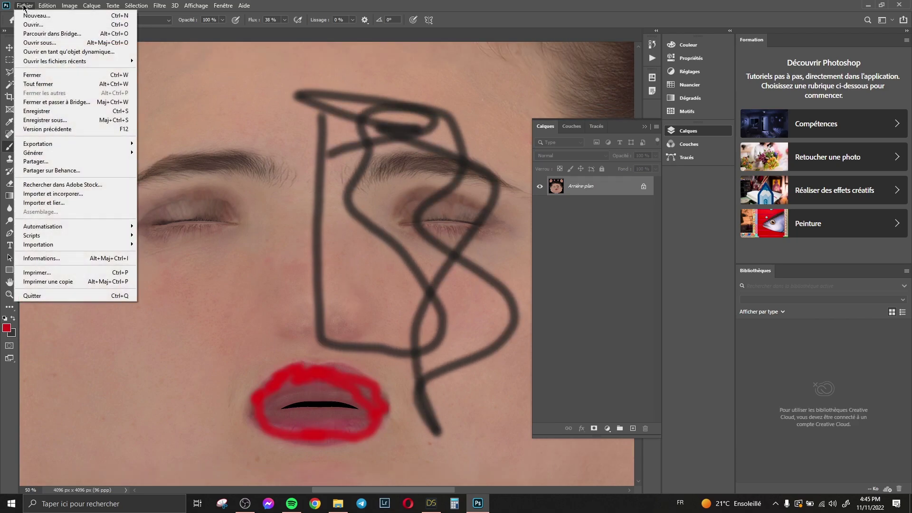
mouse_move(85, 144)
click(163, 143)
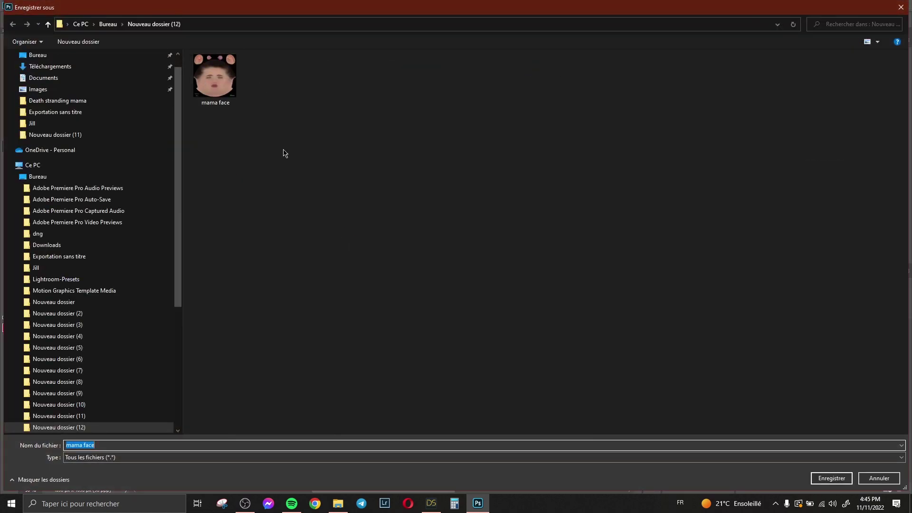
text(az)
click(841, 483)
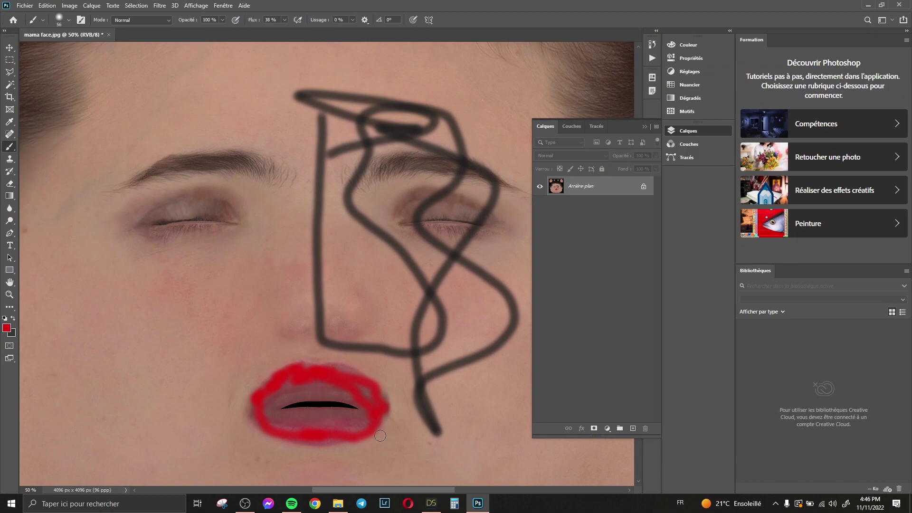
click(431, 504)
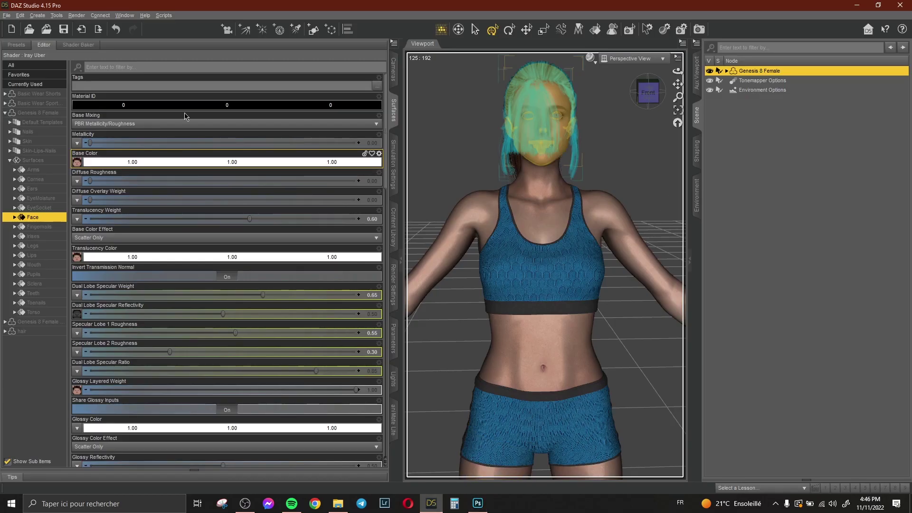
- Load az from Bureau > Nouveau dossier (12) as the Face Base Color image
click(77, 162)
click(76, 4)
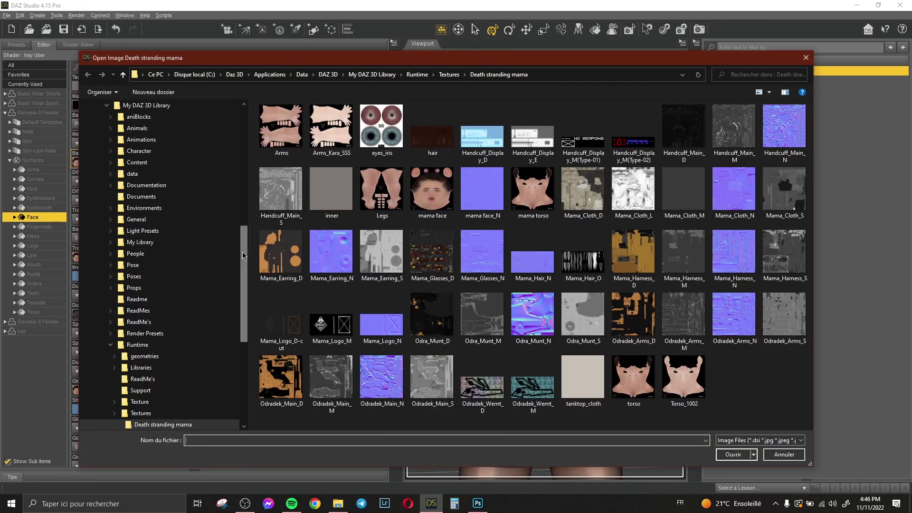
drag(244, 251, 243, 131)
click(130, 203)
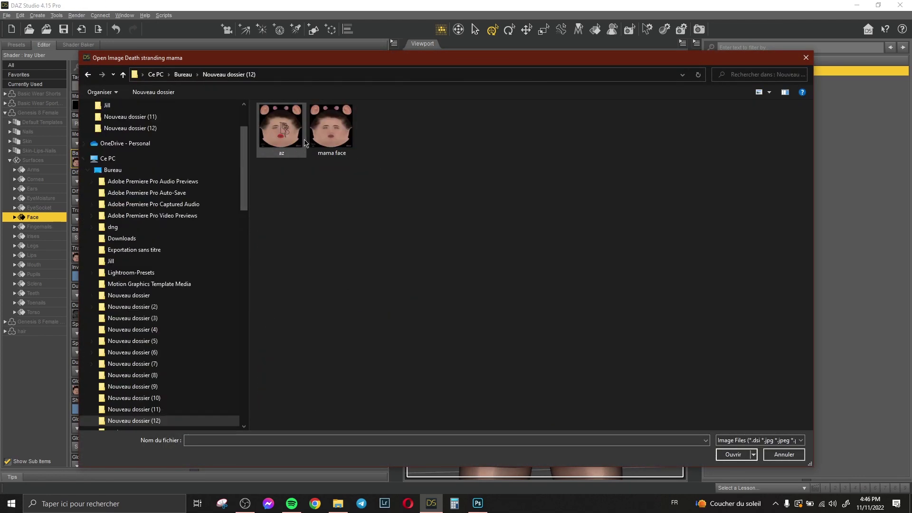
click(295, 142)
right_click(295, 220)
mouse_move(372, 227)
click(421, 227)
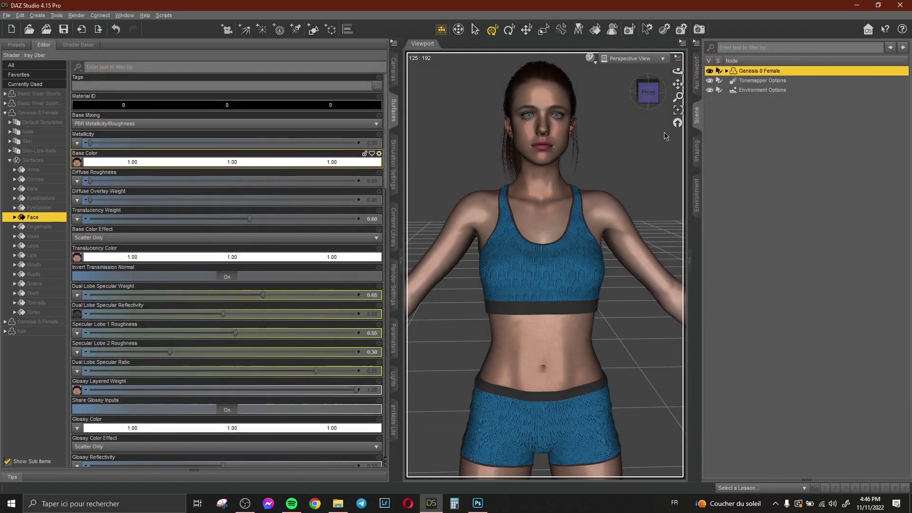
- Preview the scribbled face front-on in the Aux Viewport with Surface Selection active, then return to Photoshop
click(694, 82)
drag(678, 84, 678, 84)
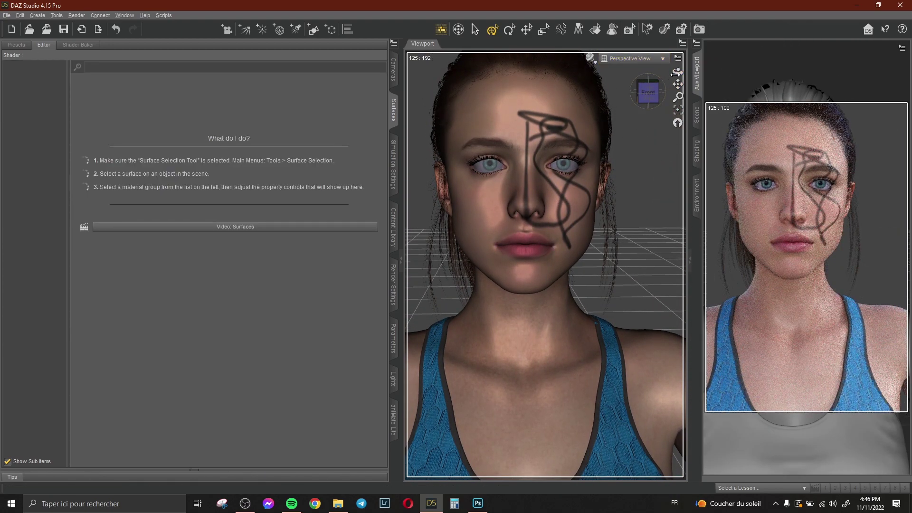
drag(678, 72, 678, 71)
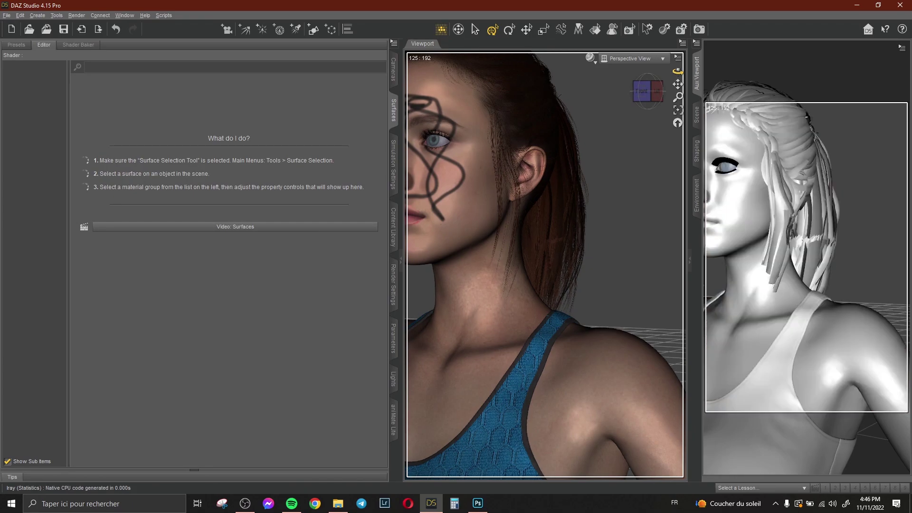
click(648, 92)
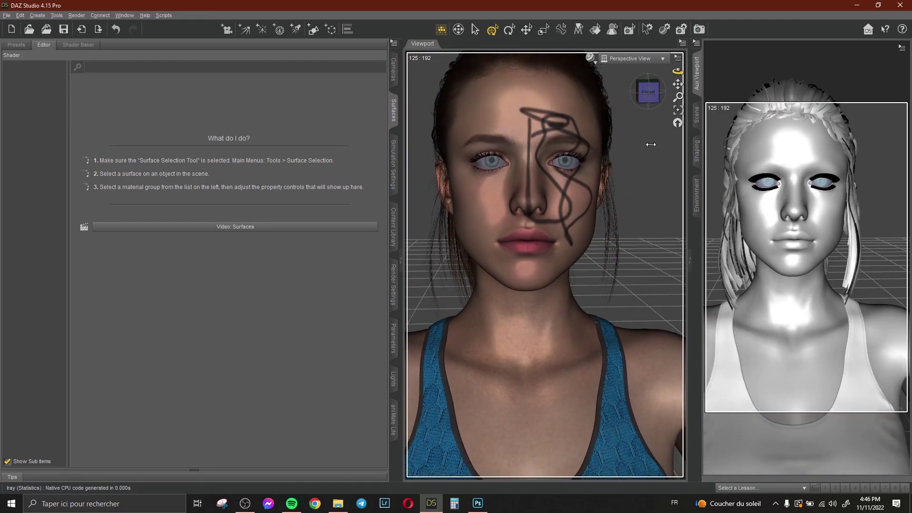
key(ctrl+shift+u)
click(478, 504)
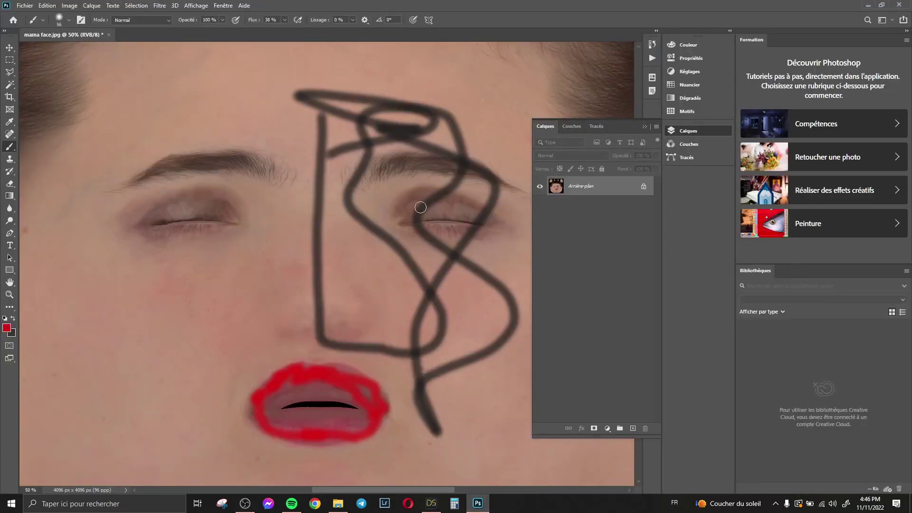
- Undo the red lip outline and dark strokes on mama face.jpg, check the image, then return to DAZ Studio
key(ctrl+z)
key(ctrl+z)
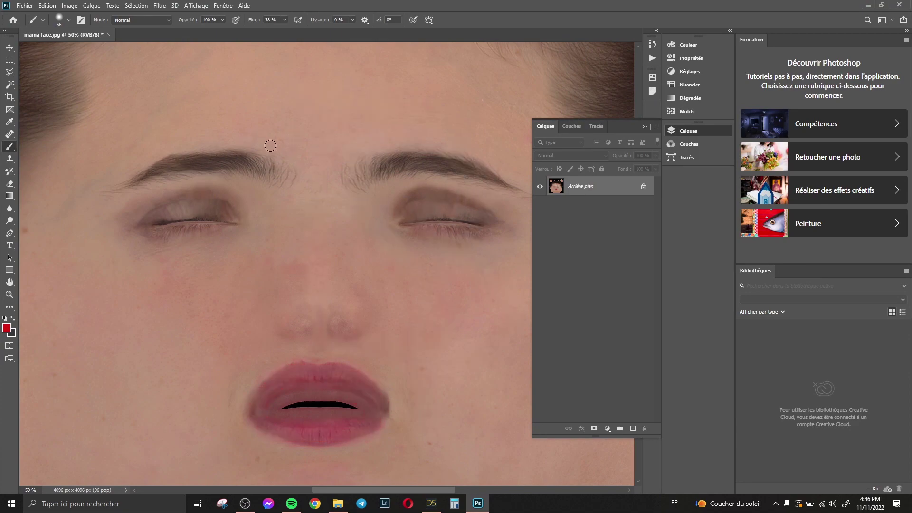
scroll(270, 145, down, 4)
scroll(334, 188, up, 2)
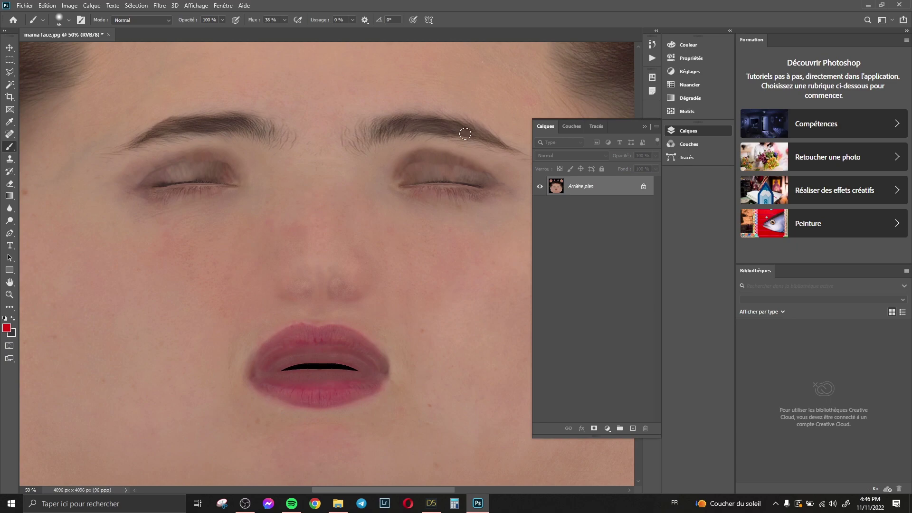
scroll(350, 215, down, 5)
scroll(350, 220, up, 9)
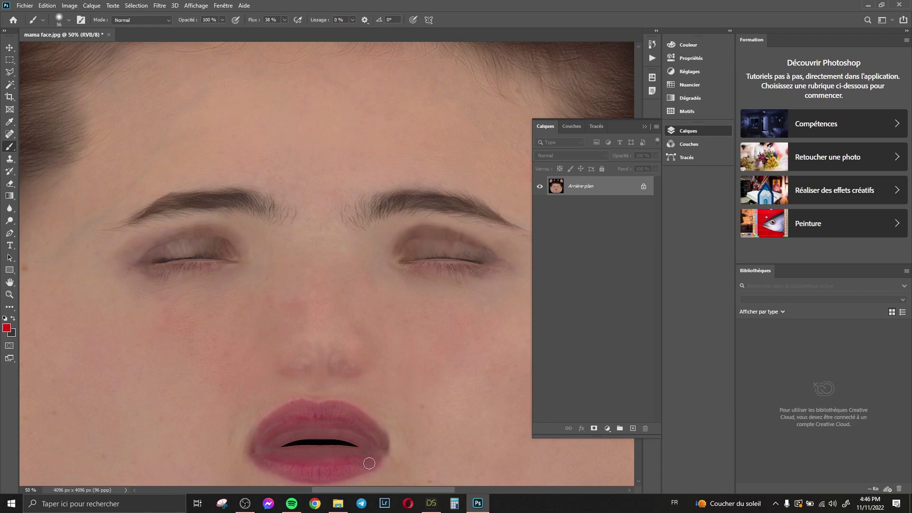
click(432, 504)
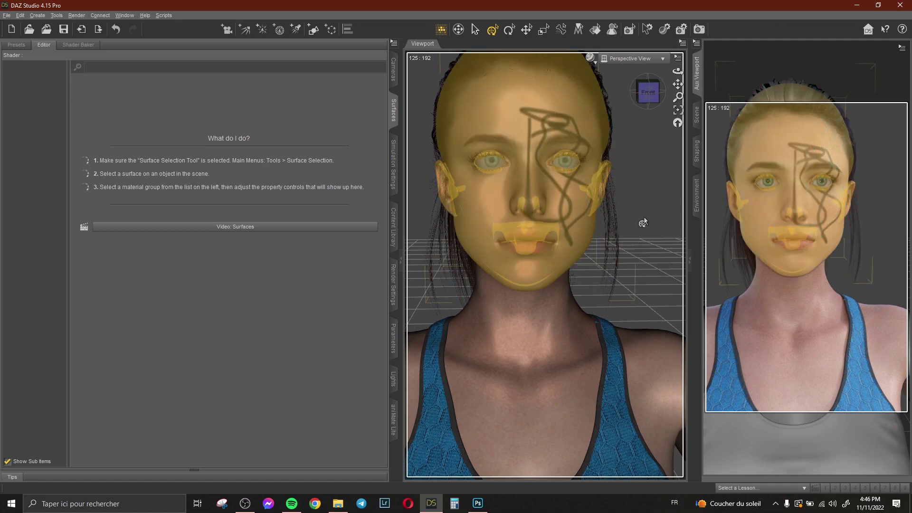
- Zoom the viewport briefly, then bring back the Scene list showing Genesis 8 Female
scroll(547, 246, up, 5)
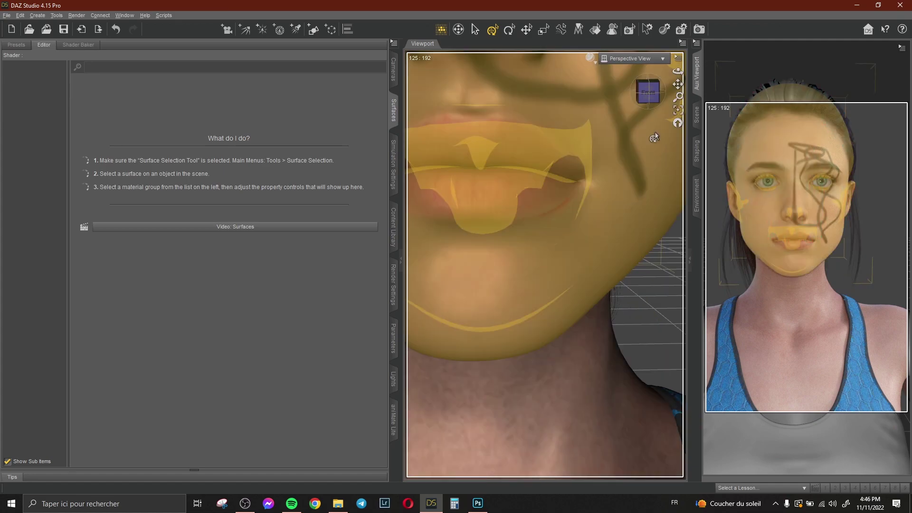
scroll(622, 179, down, 5)
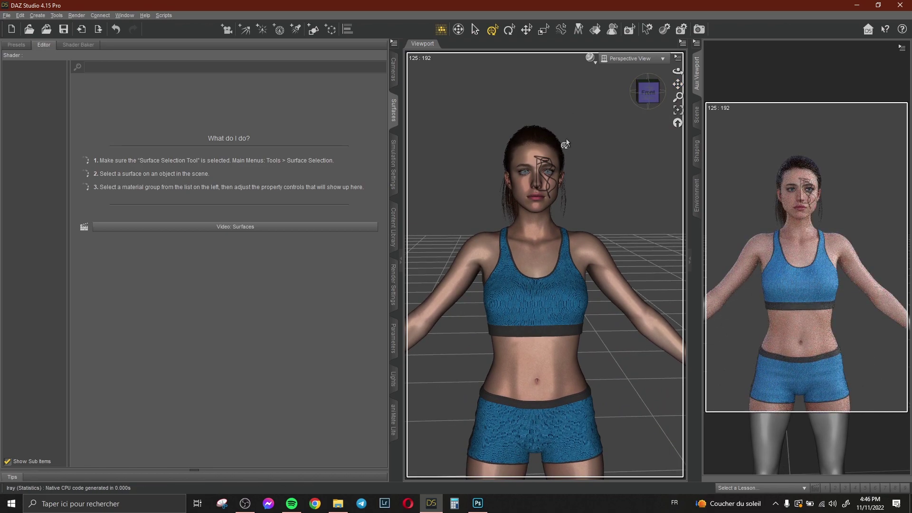
click(697, 115)
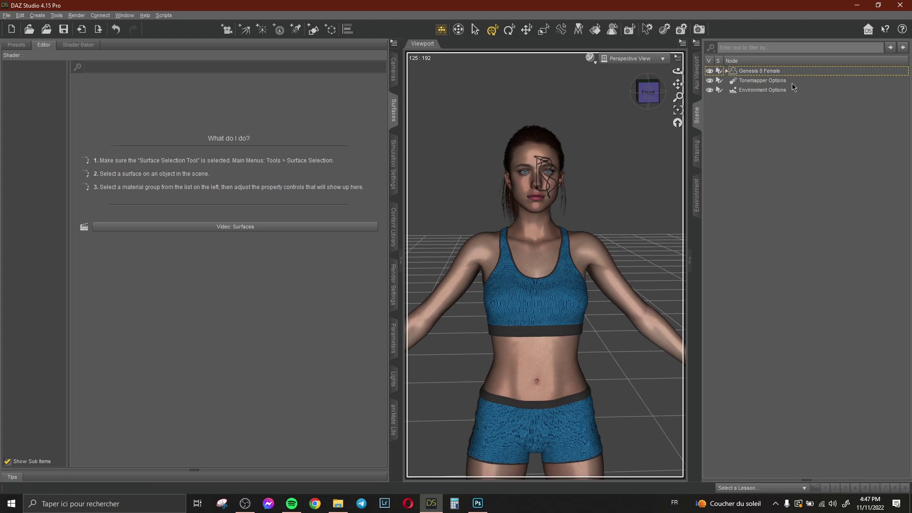
- Select Basic Wear Shorts and set its Base Color texture from 05_BoyShorts_Base_Color.jpg to None
click(545, 302)
click(803, 131)
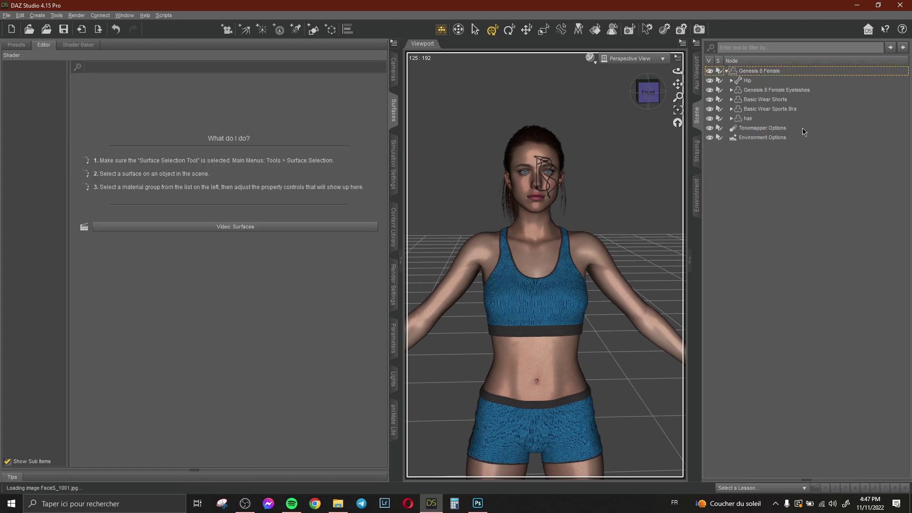
click(792, 100)
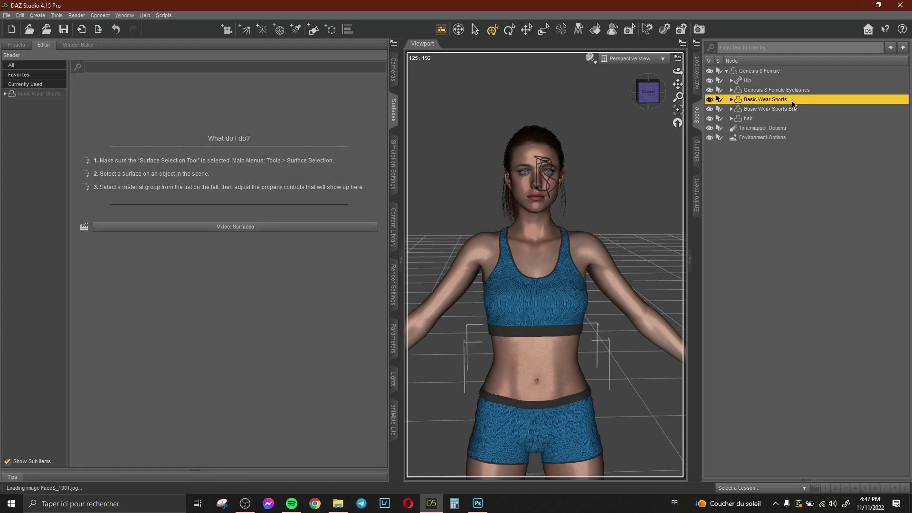
click(42, 95)
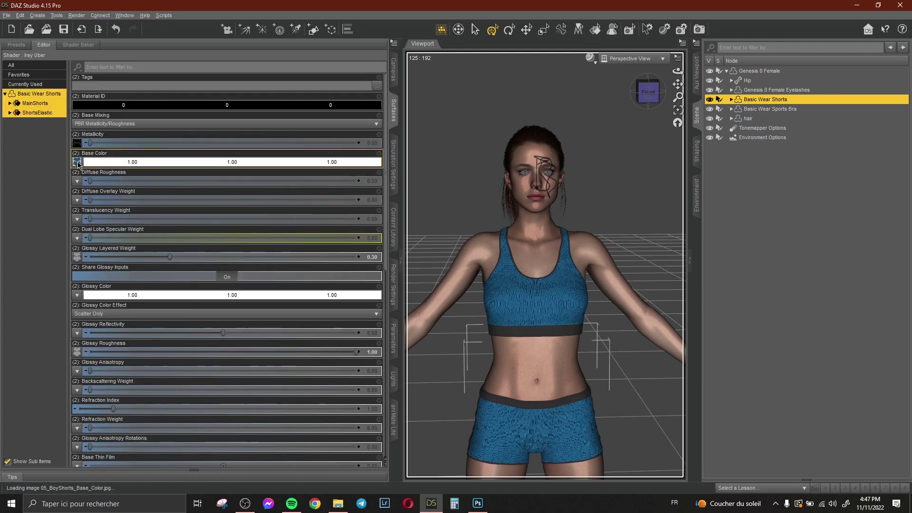
mouse_move(78, 164)
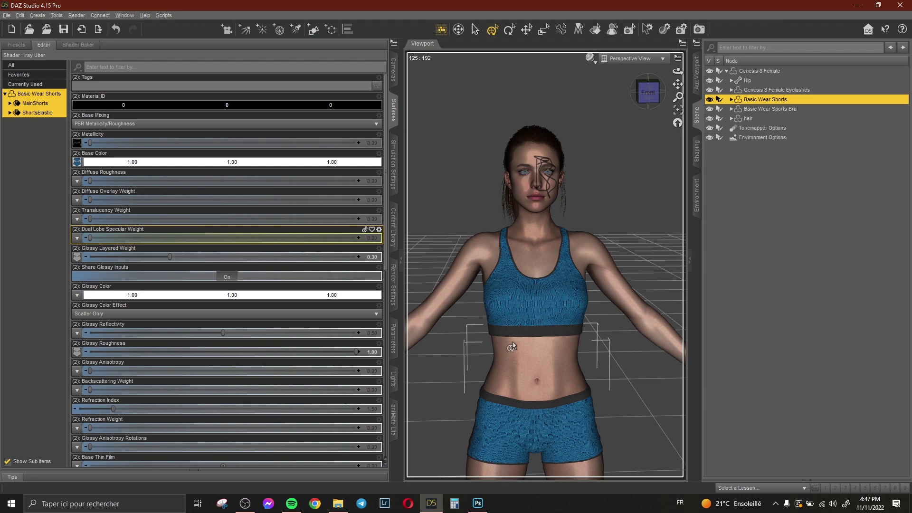
click(79, 165)
click(100, 15)
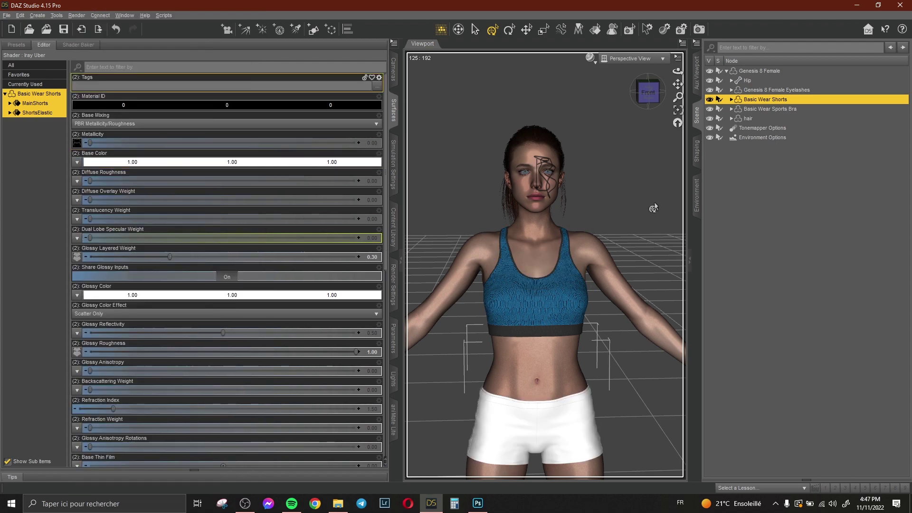
- Choose dark grey 28/28/28 in the Select Color dialog for the shorts' Base Color
drag(678, 84, 678, 95)
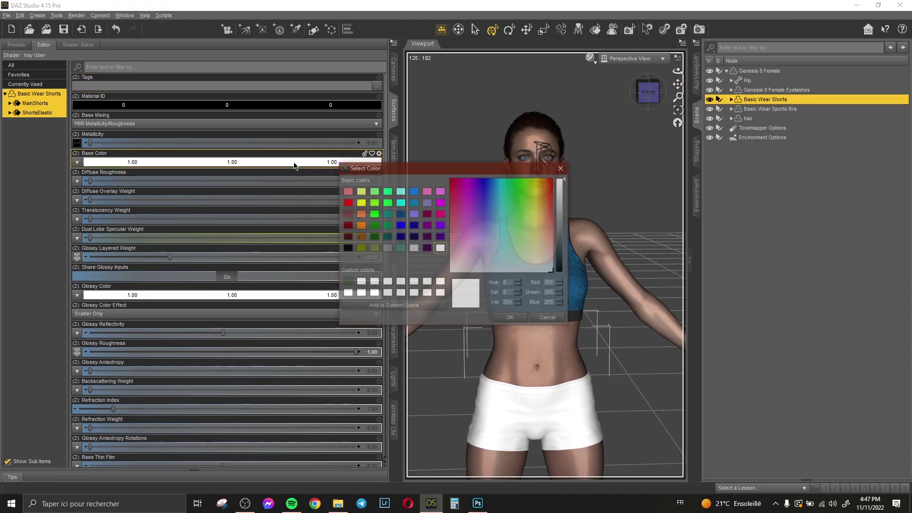
click(296, 163)
click(563, 261)
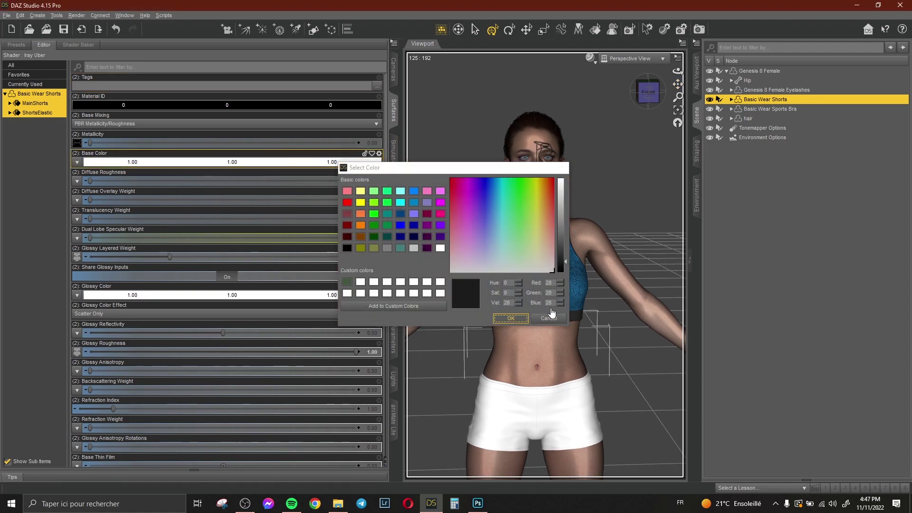